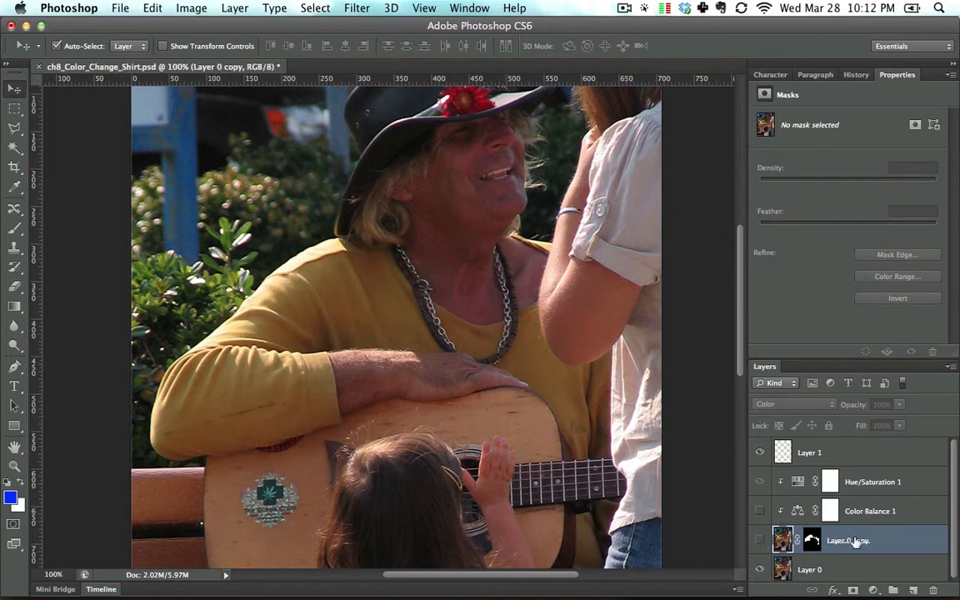
# Step: Delete every layer above Layer 0 and add a Hue/Saturation adjustment layer over the photo
pyautogui.keyDown('shift'); pyautogui.click(898, 454); pyautogui.keyUp('shift')
pyautogui.press('BackSpace')
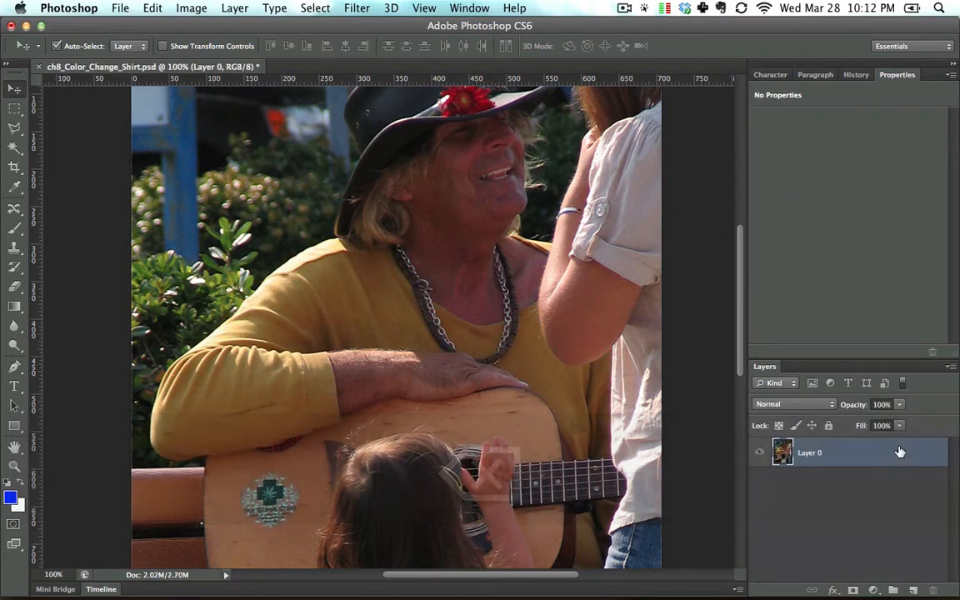
pyautogui.click(873, 590)
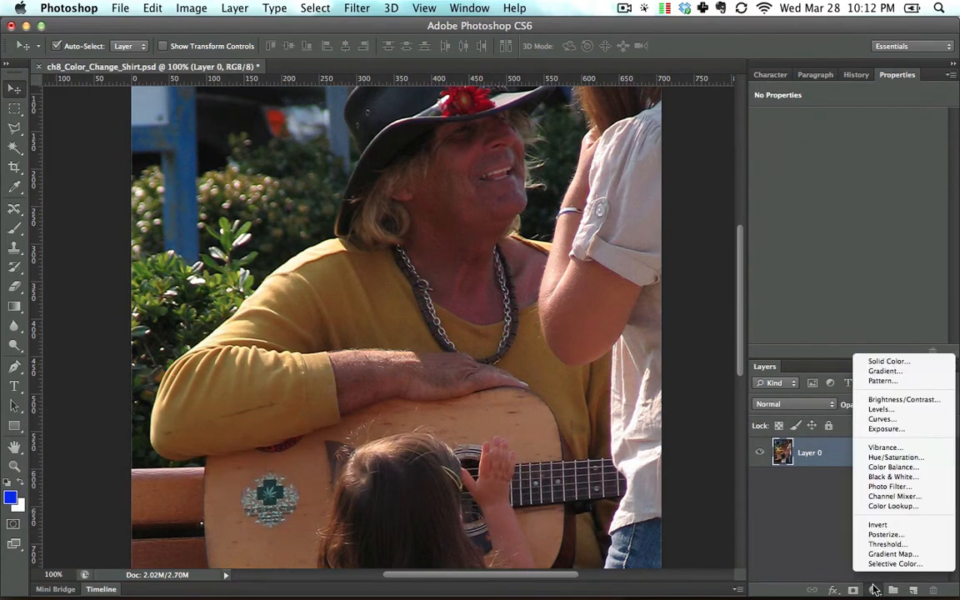
pyautogui.click(881, 458)
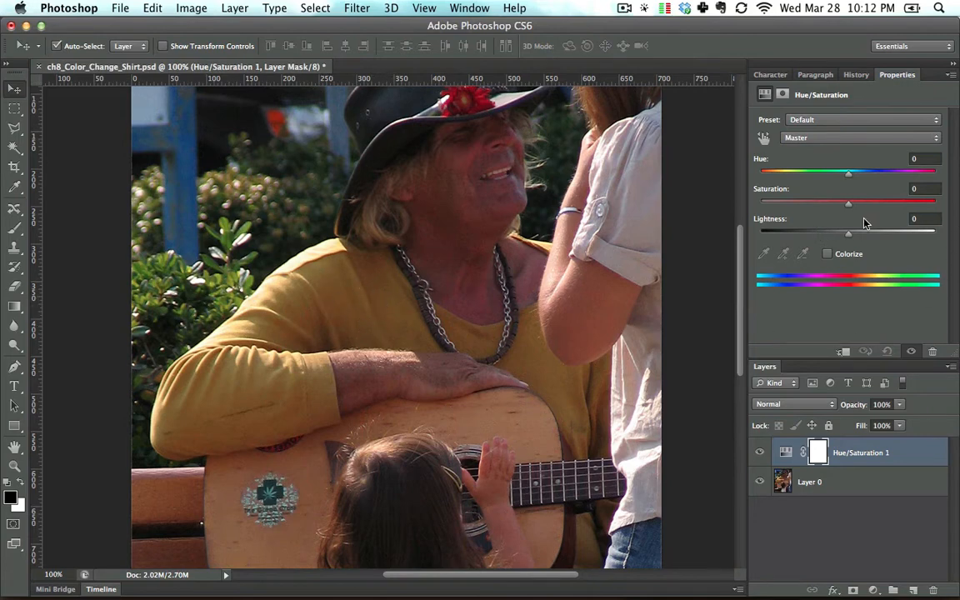
pyautogui.click(873, 590)
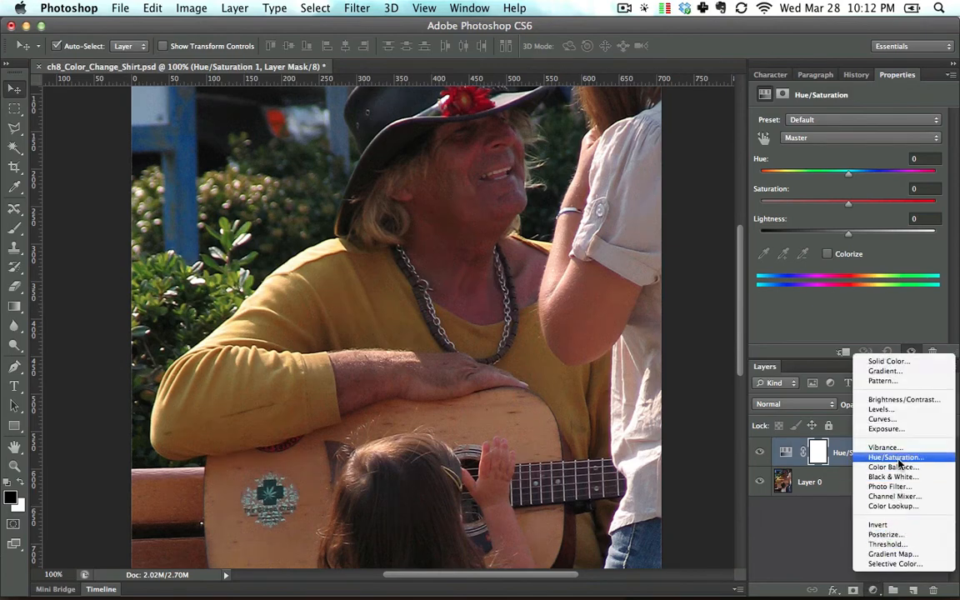
pyautogui.click(804, 454)
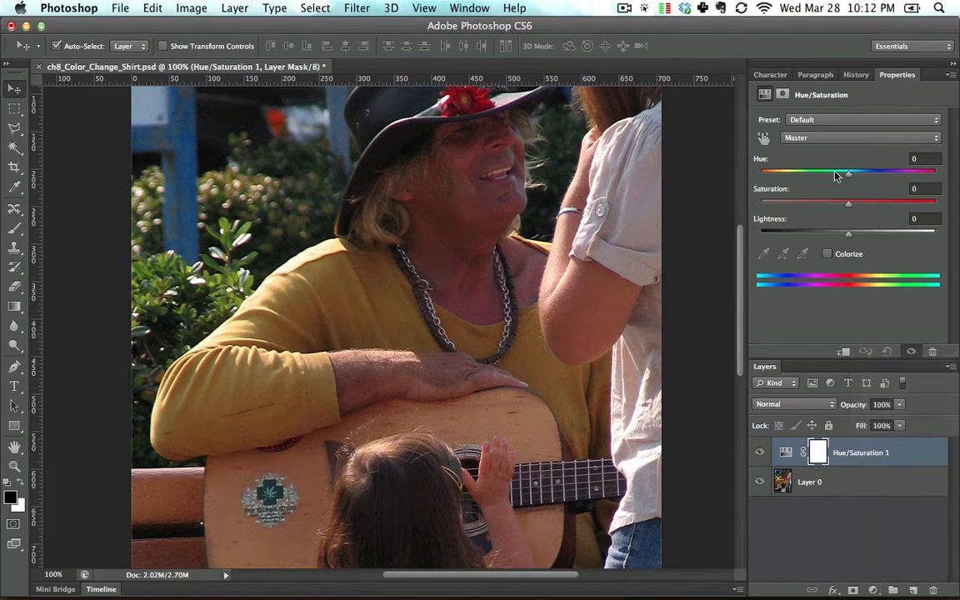
pyautogui.click(839, 138)
pyautogui.click(839, 137)
# Step: Set the Hue/Saturation adjustment's master hue to +138 across the whole photo
pyautogui.moveTo(851, 173); pyautogui.dragTo(917, 184)
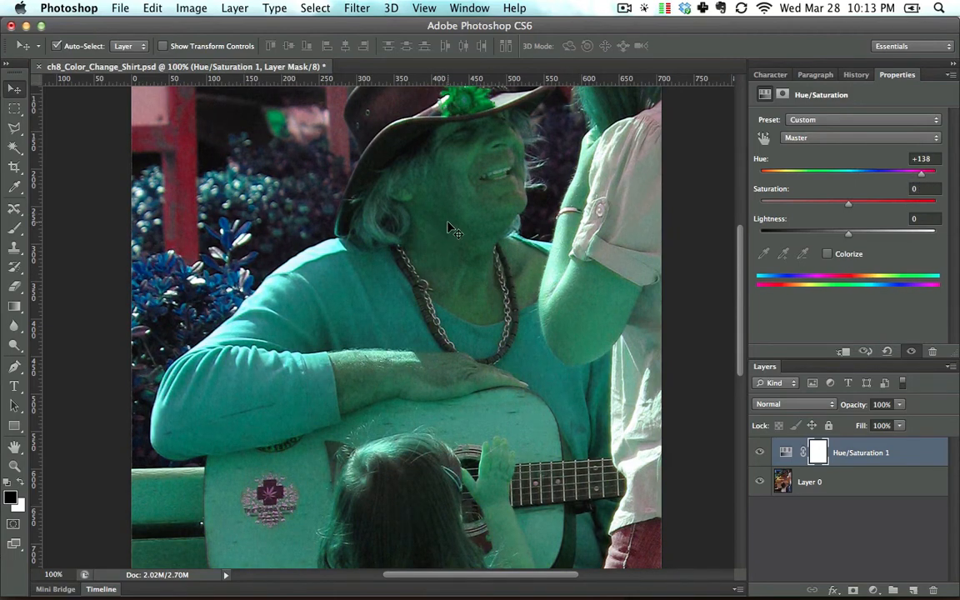
pyautogui.moveTo(469, 260); pyautogui.dragTo(484, 312)
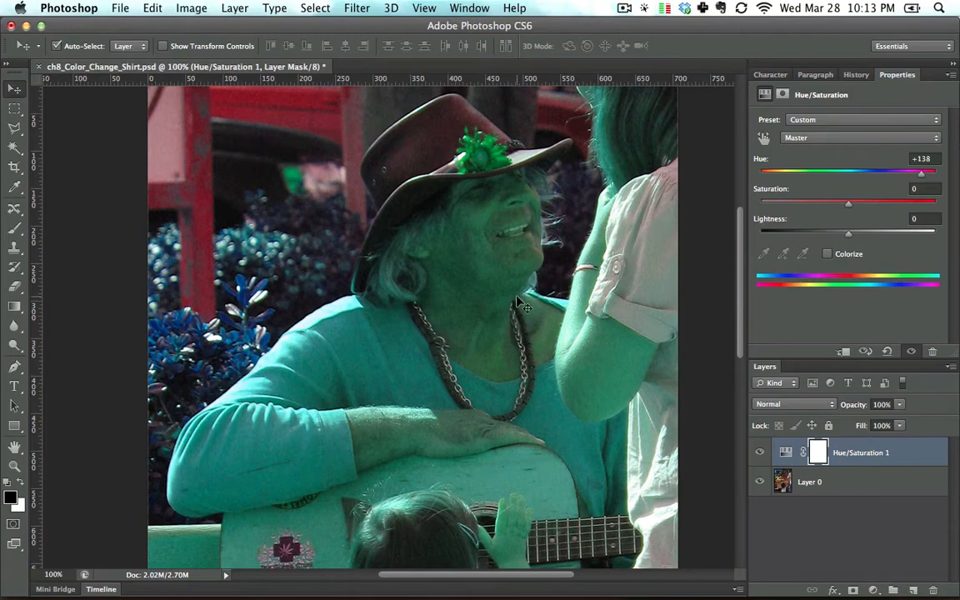
pyautogui.moveTo(518, 298); pyautogui.dragTo(491, 242)
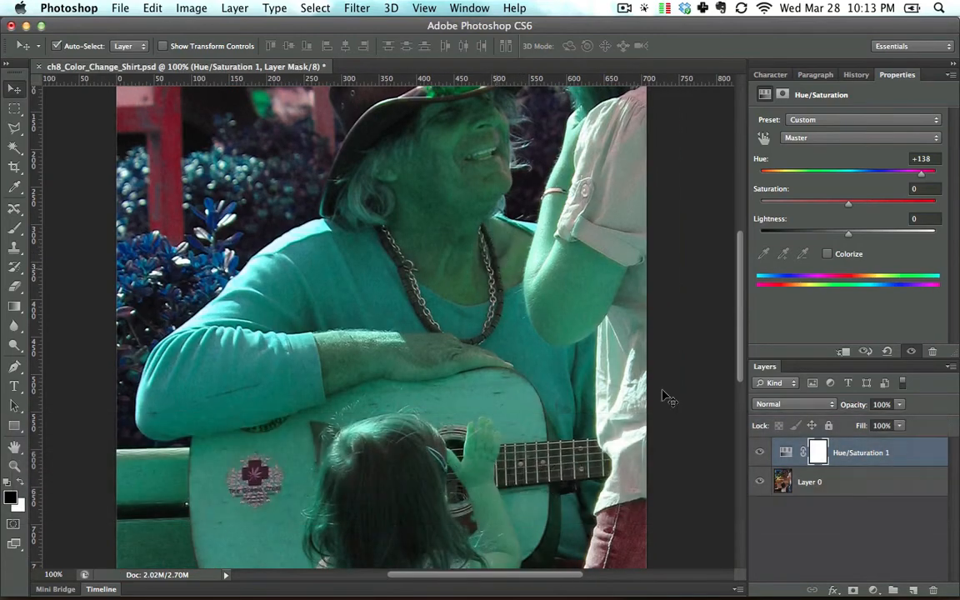
# Step: Hide the Hue/Saturation adjustment layer and duplicate Layer 0 beneath it
pyautogui.click(758, 452)
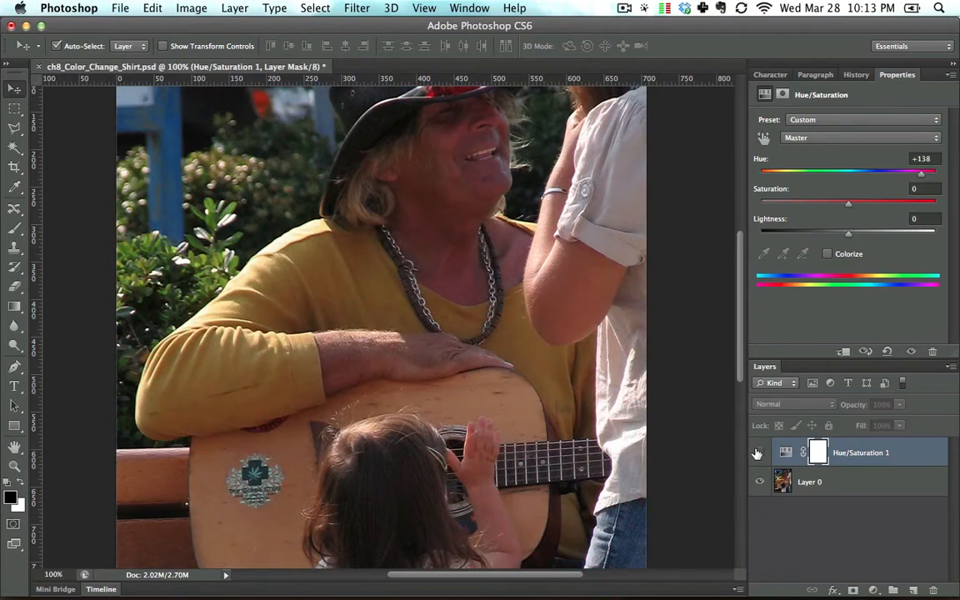
pyautogui.click(896, 490)
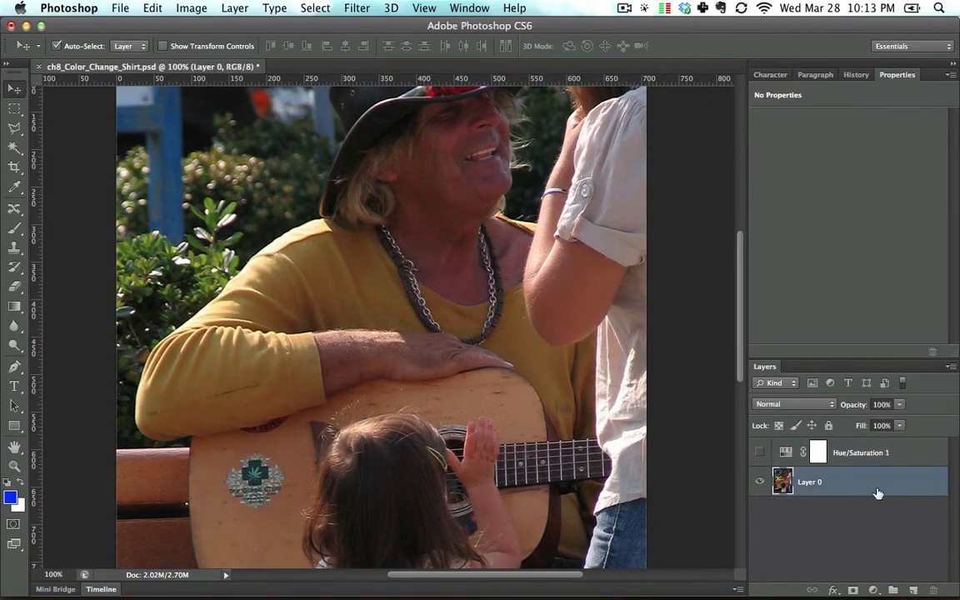
pyautogui.moveTo(895, 486); pyautogui.dragTo(914, 590)
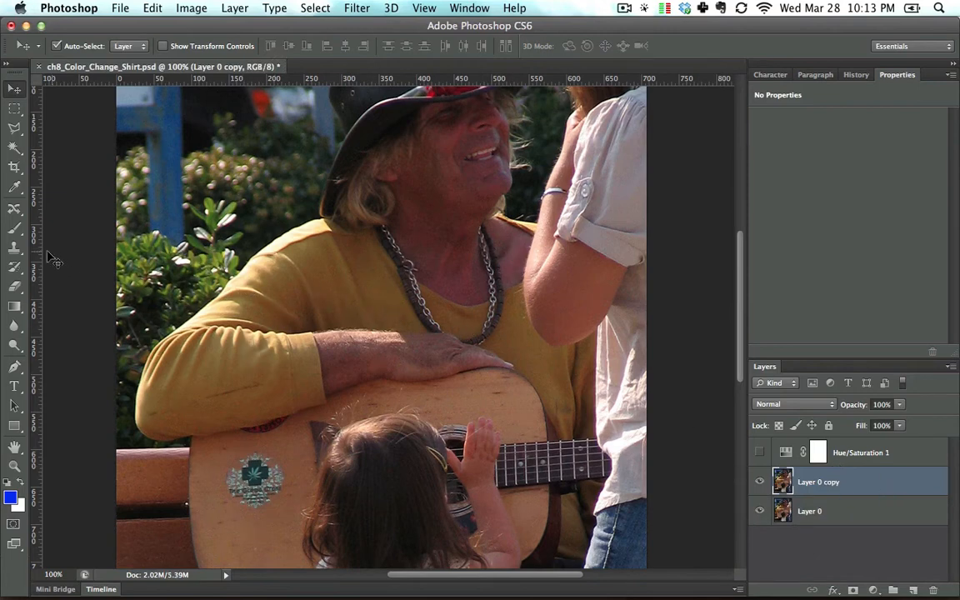
# Step: Select the man's yellow sleeve around the forearm and elbow with the Quick Selection tool
pyautogui.moveTo(15, 147)
pyautogui.mouseDown()
pyautogui.moveTo(59, 160)
pyautogui.moveTo(66, 144)
pyautogui.mouseUp()
pyautogui.click(242, 354)
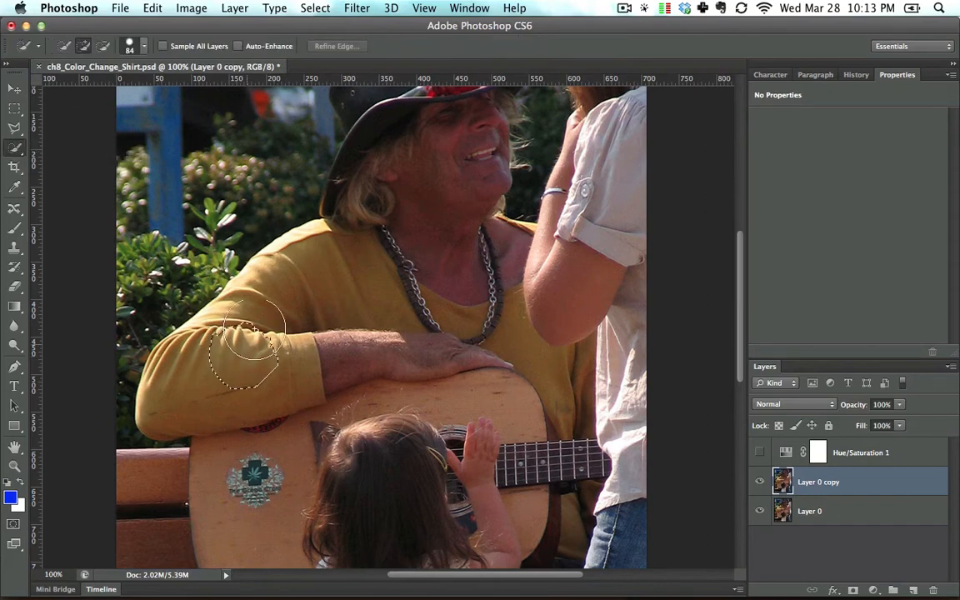
pyautogui.moveTo(254, 331)
pyautogui.mouseDown()
pyautogui.moveTo(235, 287)
pyautogui.moveTo(217, 350)
pyautogui.mouseUp()
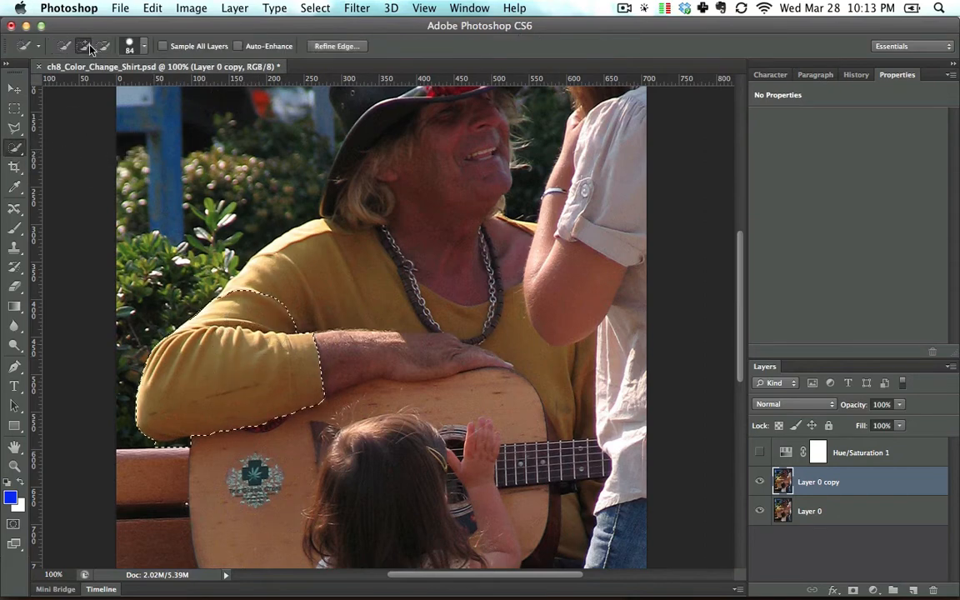
# Step: Reduce the Quick Selection brush to 60 px and extend the selection over the upper arm and shoulder of the shirt
pyautogui.click(131, 46)
pyautogui.moveTo(123, 86); pyautogui.dragTo(105, 86)
pyautogui.moveTo(279, 301); pyautogui.dragTo(328, 285)
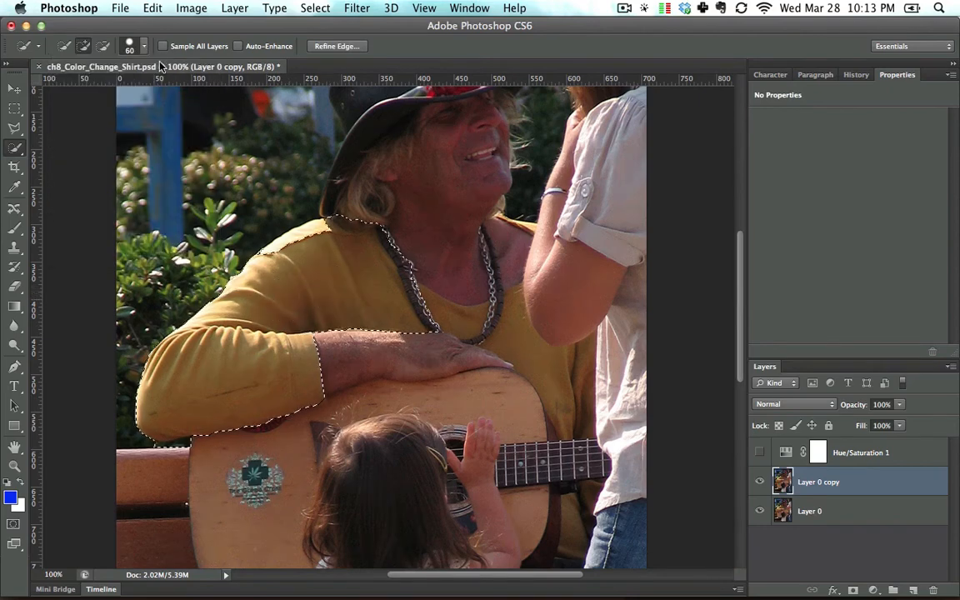
# Step: Reduce the Quick Selection brush to 29 px and add the shirt front between the necklace, the guitar and the woman's arm
pyautogui.click(131, 46)
pyautogui.moveTo(105, 86); pyautogui.dragTo(88, 92)
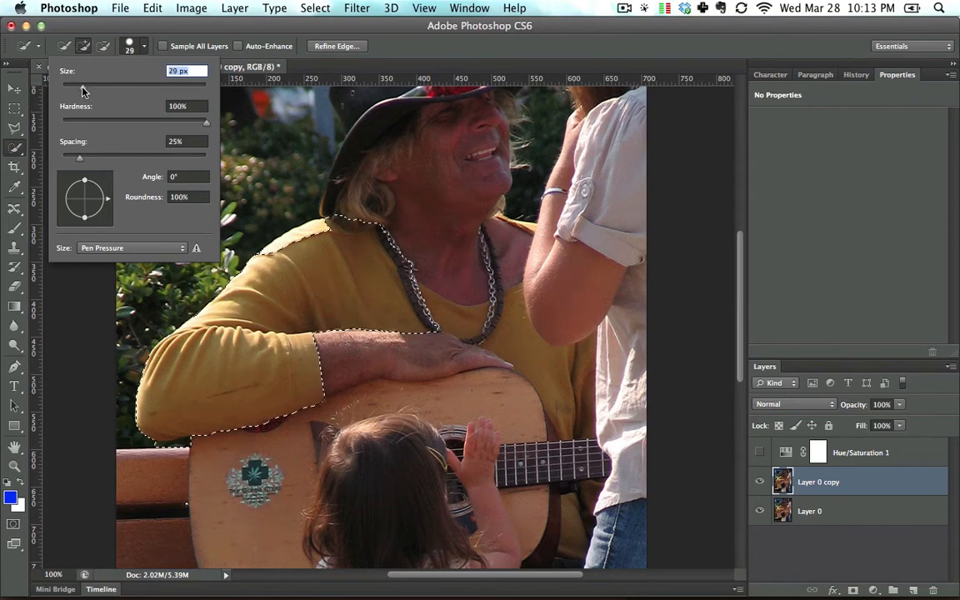
pyautogui.moveTo(435, 323)
pyautogui.mouseDown()
pyautogui.moveTo(478, 326)
pyautogui.moveTo(551, 368)
pyautogui.moveTo(561, 386)
pyautogui.mouseUp()
# Step: Try to extend the quick selection to the part of the shirt below the guitar neck
pyautogui.press('space')
pyautogui.moveTo(541, 327)
pyautogui.mouseDown()
pyautogui.moveTo(498, 289)
pyautogui.moveTo(440, 164)
pyautogui.mouseUp()
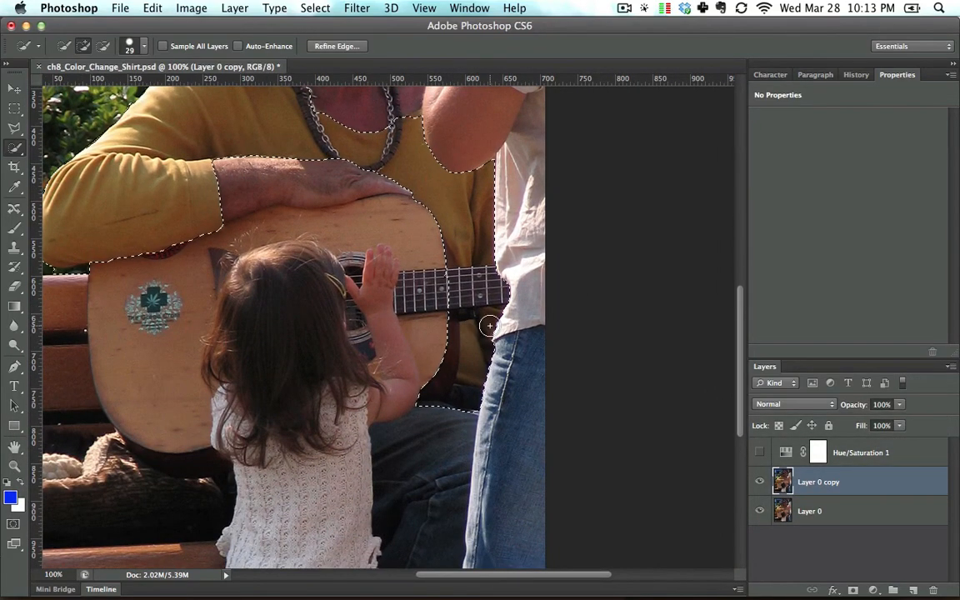
pyautogui.press('super+z')
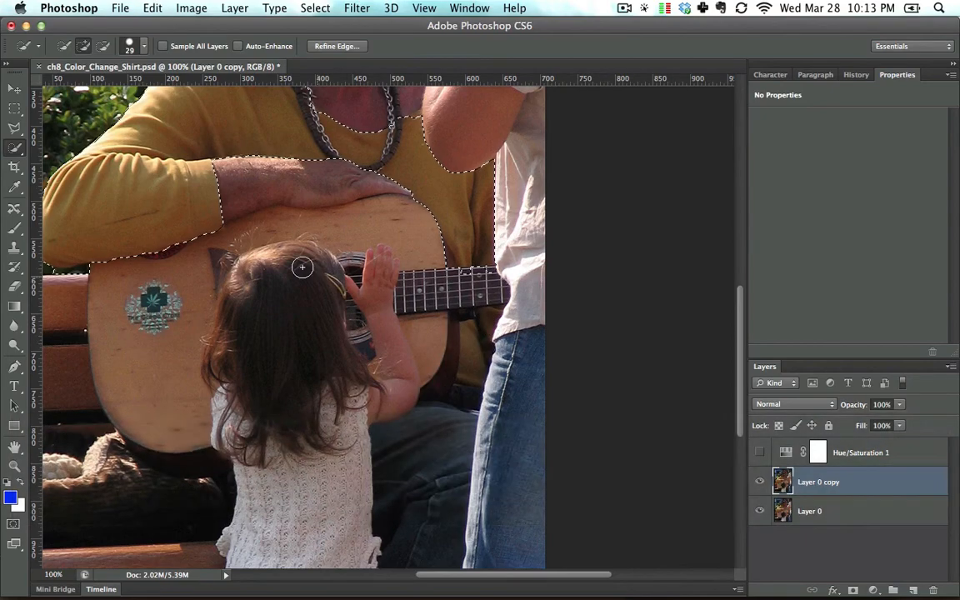
# Step: Activate the Polygonal Lasso tool for correcting the selection edge below the man's elbow
pyautogui.moveTo(303, 267); pyautogui.dragTo(472, 296)
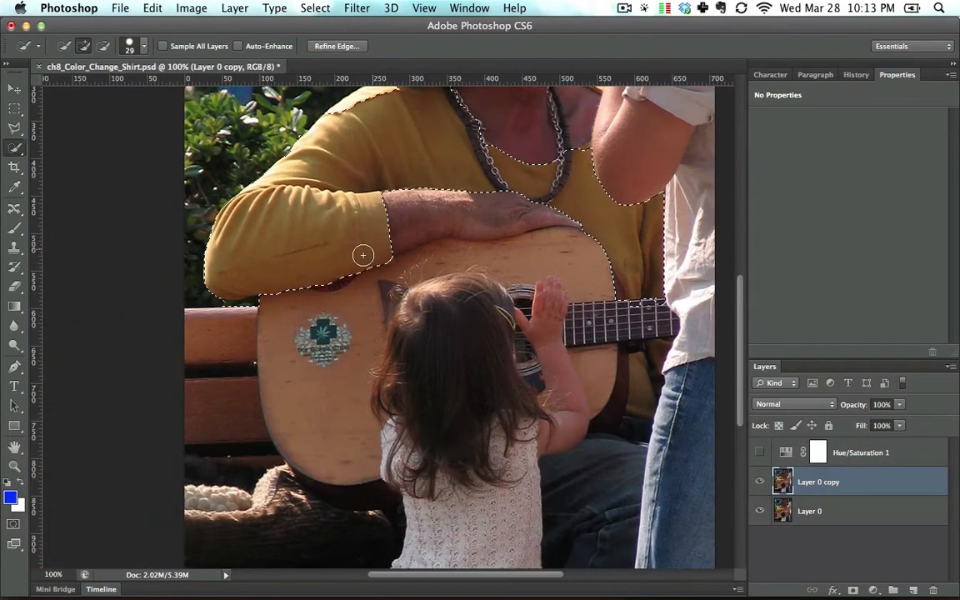
pyautogui.click(15, 129)
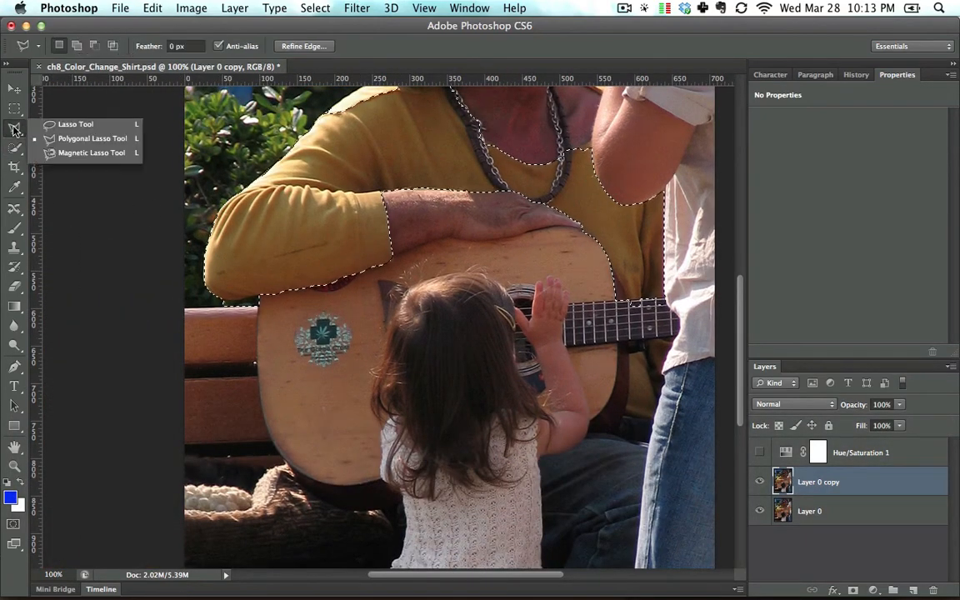
pyautogui.click(68, 142)
pyautogui.press('super+equal')
pyautogui.press('super+equal')
pyautogui.press('space')
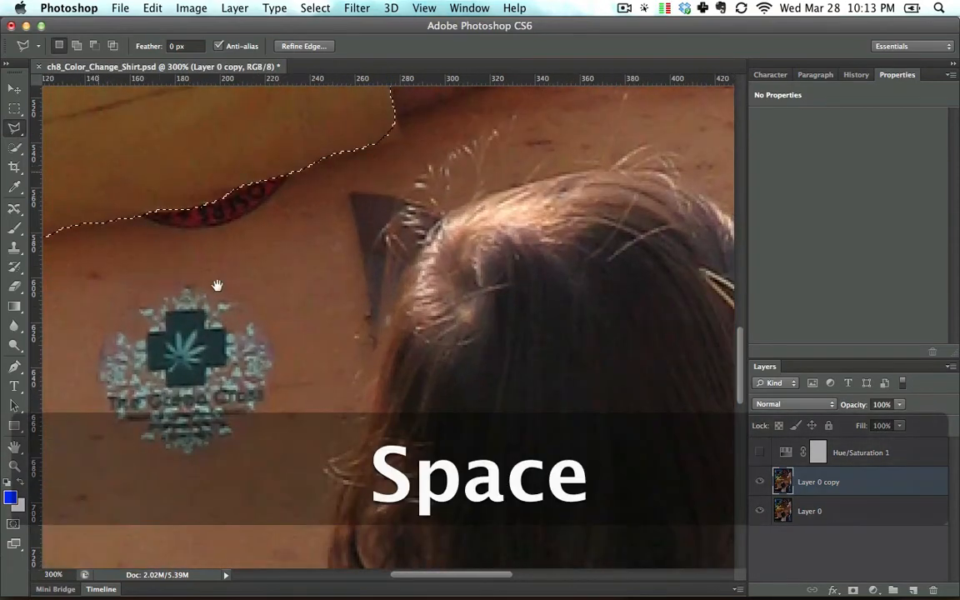
pyautogui.moveTo(217, 285); pyautogui.dragTo(523, 316)
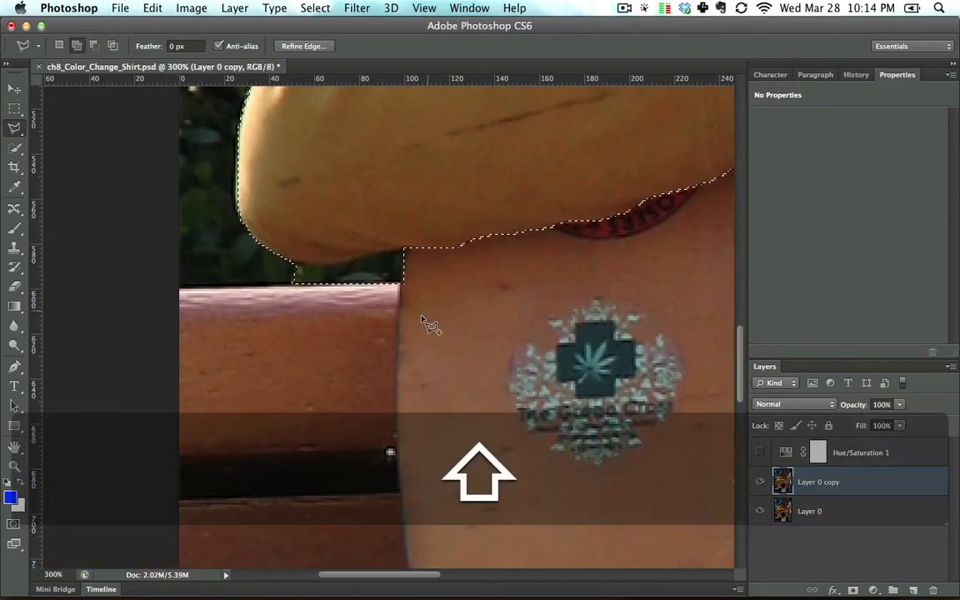
# Step: Try to outline the stray background patch below the elbow with the Polygonal Lasso set to add to the selection
pyautogui.click(423, 317)
pyautogui.click(429, 257)
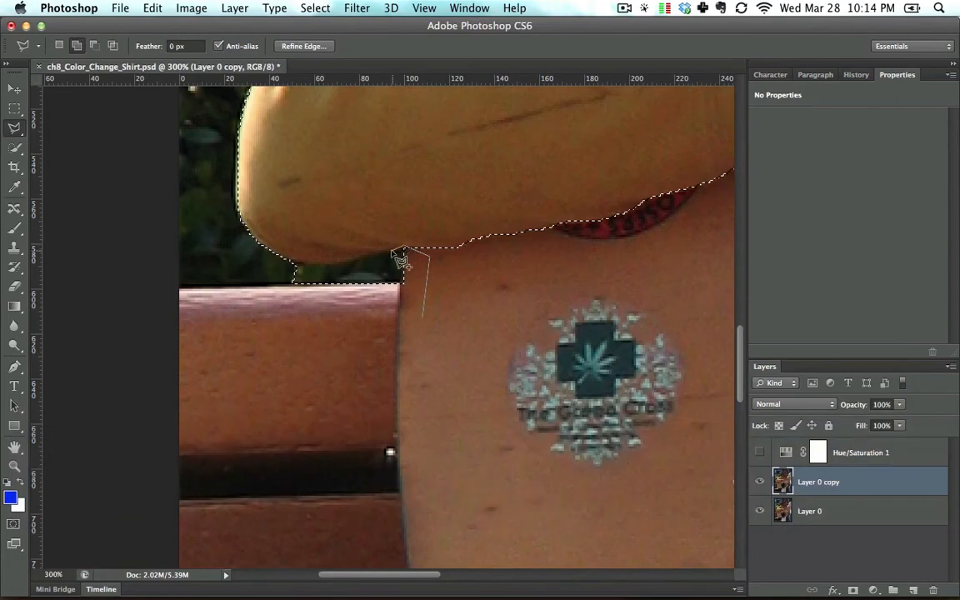
pyautogui.click(404, 247)
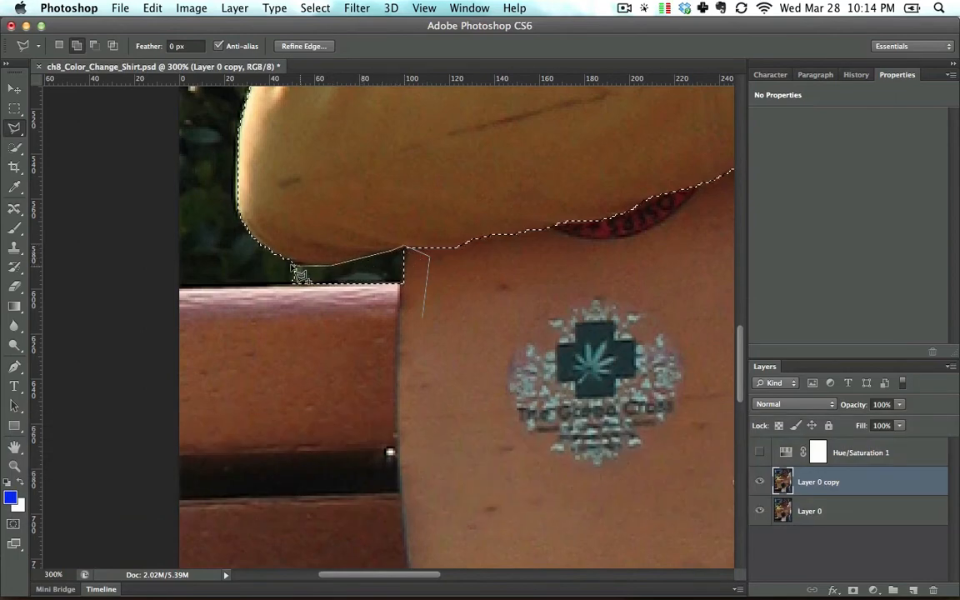
pyautogui.click(260, 289)
pyautogui.click(272, 336)
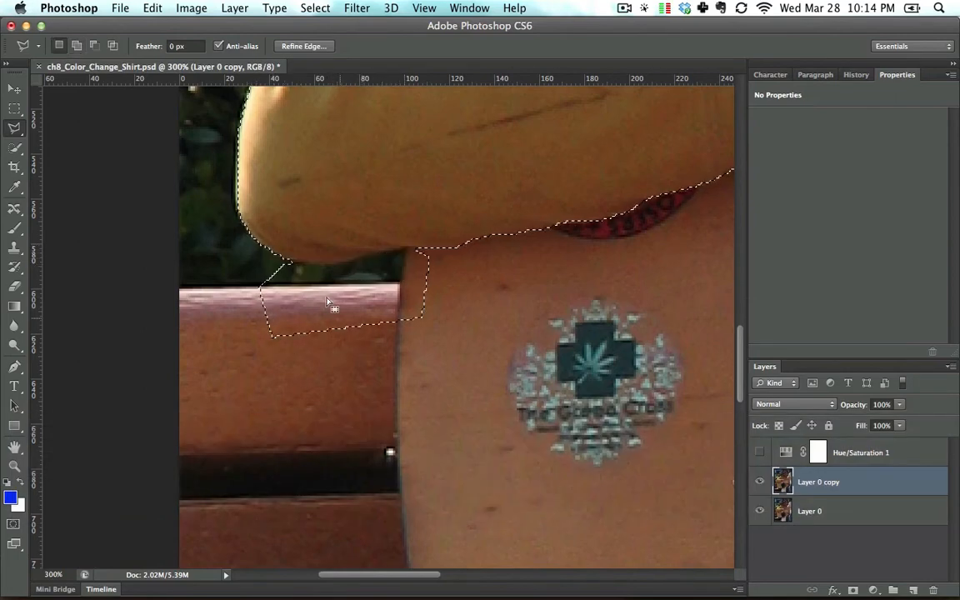
pyautogui.click(423, 317)
pyautogui.press('super')
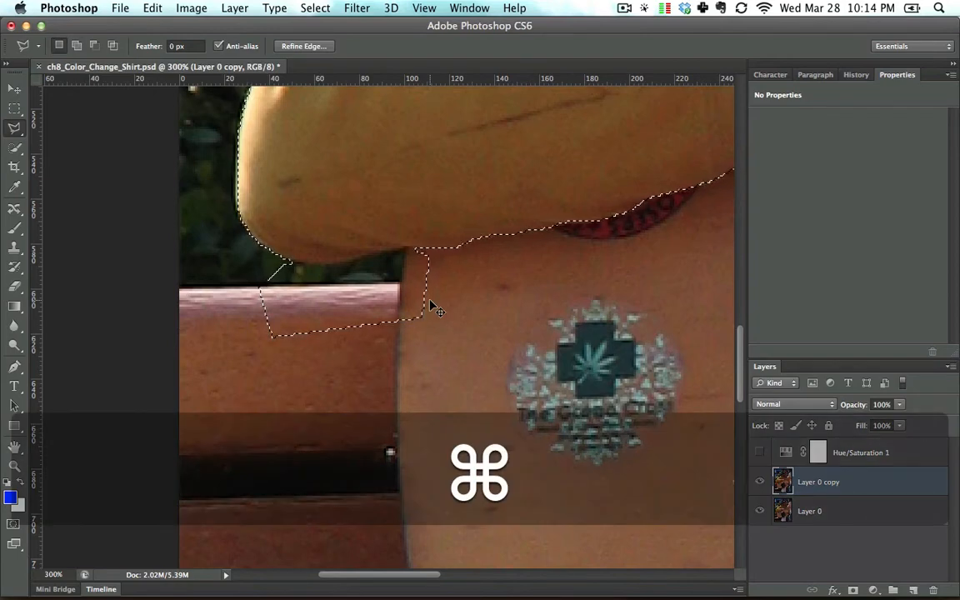
pyautogui.press('super+z')
# Step: Subtract the stray background patch between the elbow and the bench from the selection, following the sleeve's lower edge
pyautogui.press('alt')
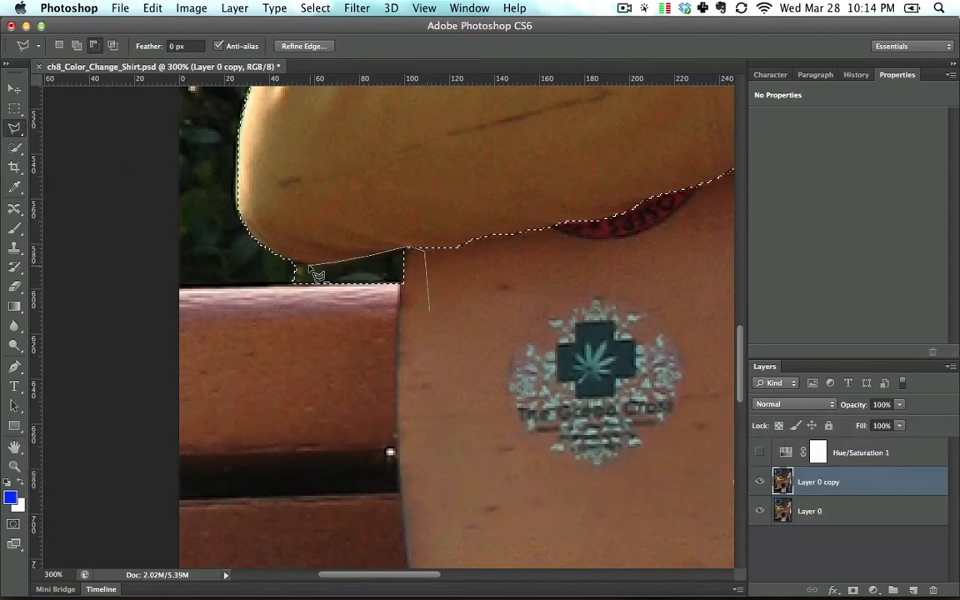
pyautogui.doubleClick(276, 318)
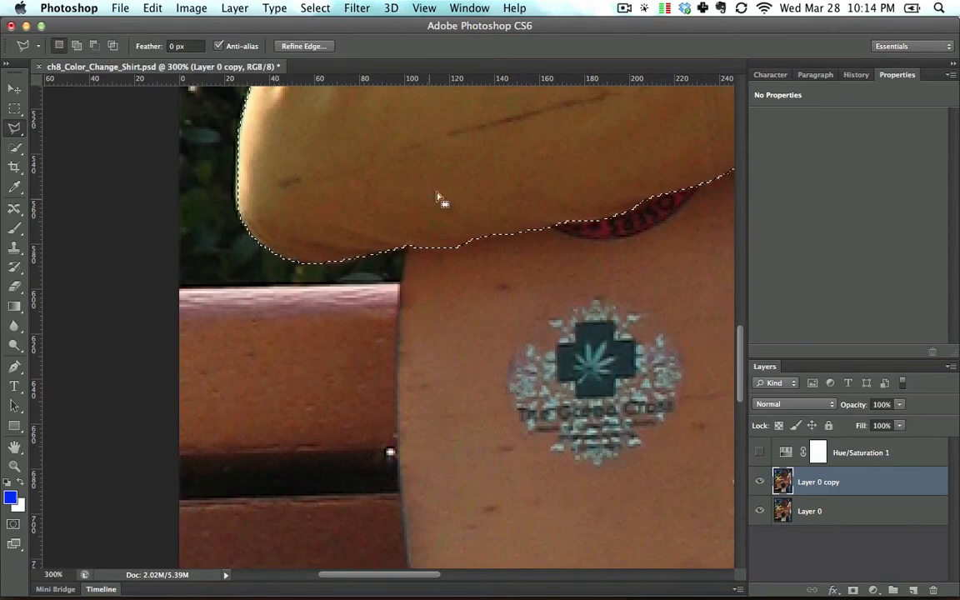
# Step: Add the missed bright strip along the top of the shoulder to the selection with the Polygonal Lasso
pyautogui.press('space')
pyautogui.moveTo(452, 178); pyautogui.dragTo(462, 525)
pyautogui.moveTo(519, 265); pyautogui.dragTo(470, 265)
pyautogui.moveTo(584, 158)
pyautogui.mouseDown()
pyautogui.moveTo(484, 304)
pyautogui.moveTo(405, 334)
pyautogui.mouseUp()
pyautogui.press('shift')
pyautogui.click(412, 358)
pyautogui.click(307, 332)
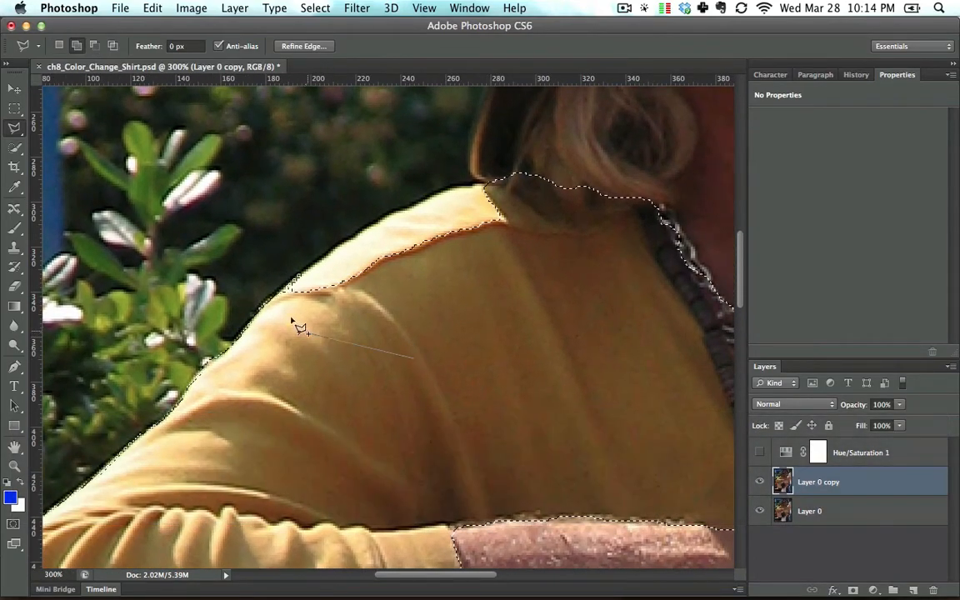
pyautogui.click(282, 306)
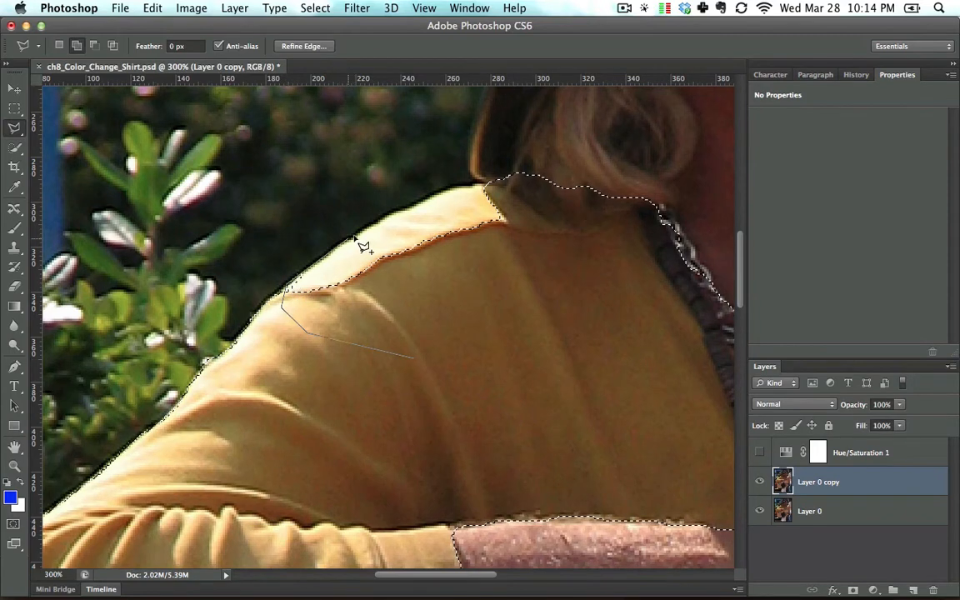
pyautogui.click(440, 197)
pyautogui.click(462, 188)
pyautogui.click(494, 194)
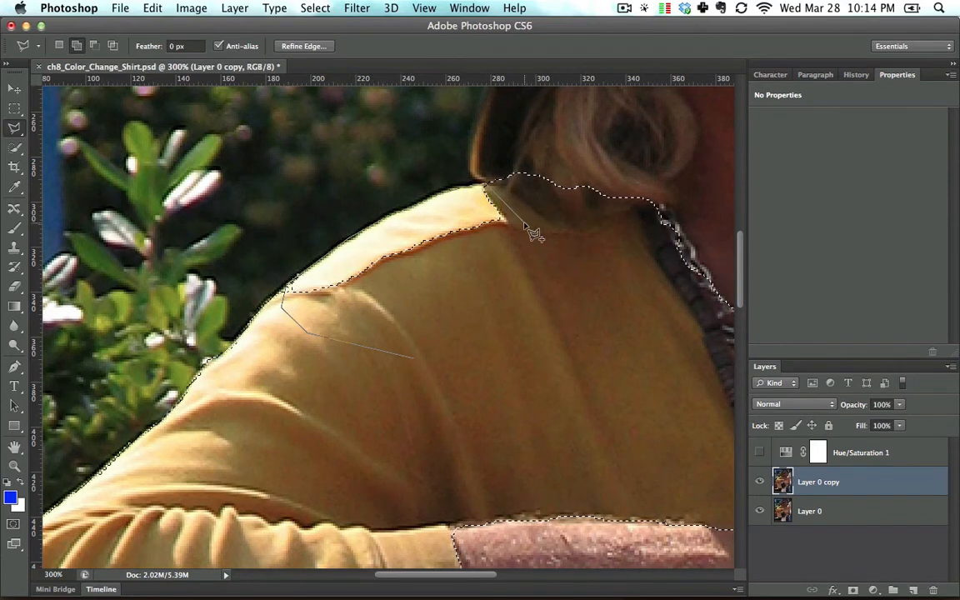
# Step: Copy the selected shirt from the duplicated photo layer and paste it in place on a new layer
pyautogui.press('space')
pyautogui.moveTo(513, 304); pyautogui.dragTo(431, 228)
pyautogui.press('super+minus')
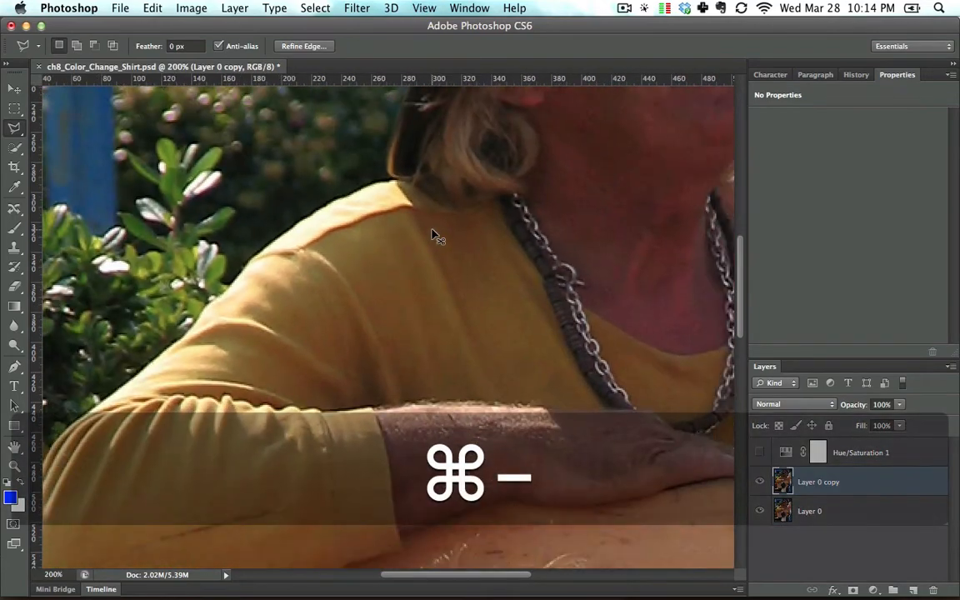
pyautogui.press('super+minus')
pyautogui.press('space')
pyautogui.moveTo(658, 385); pyautogui.dragTo(606, 286)
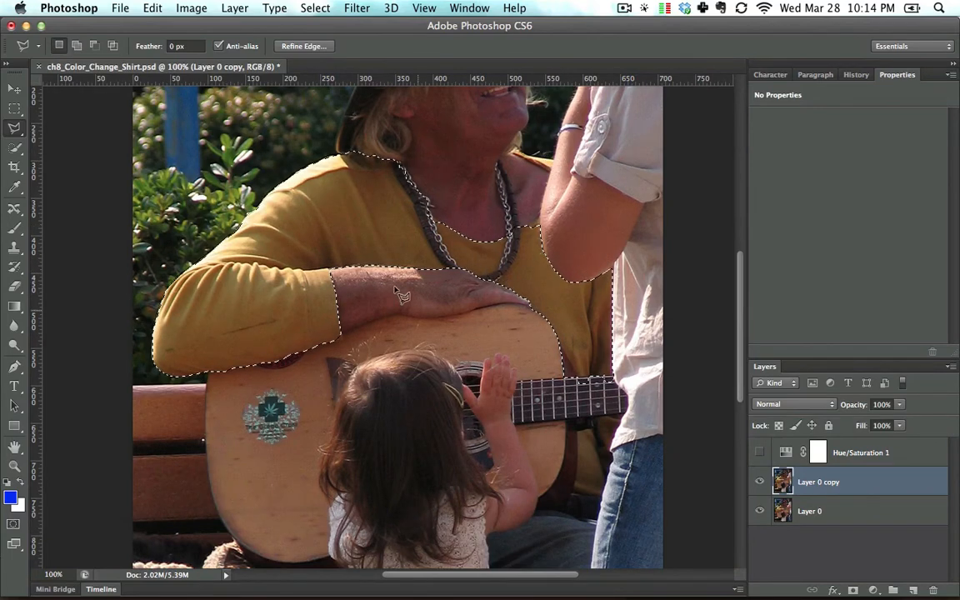
pyautogui.press('super+c')
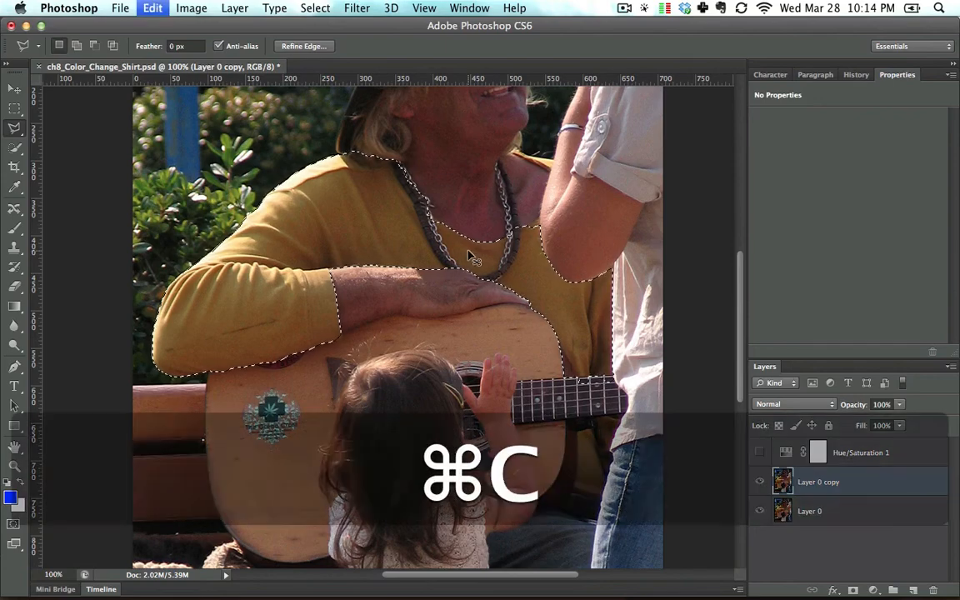
pyautogui.click(153, 8)
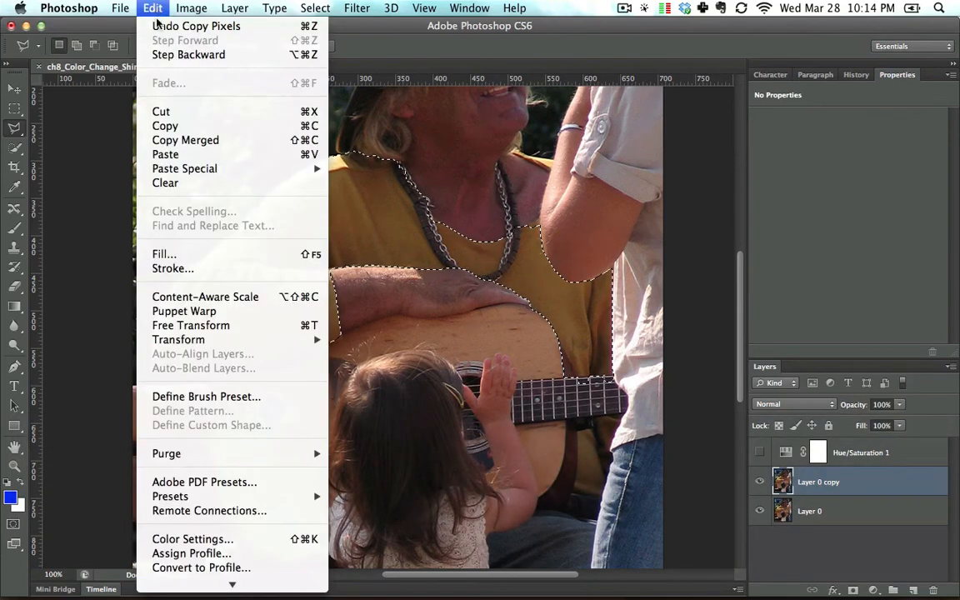
pyautogui.moveTo(204, 172)
pyautogui.click(400, 170)
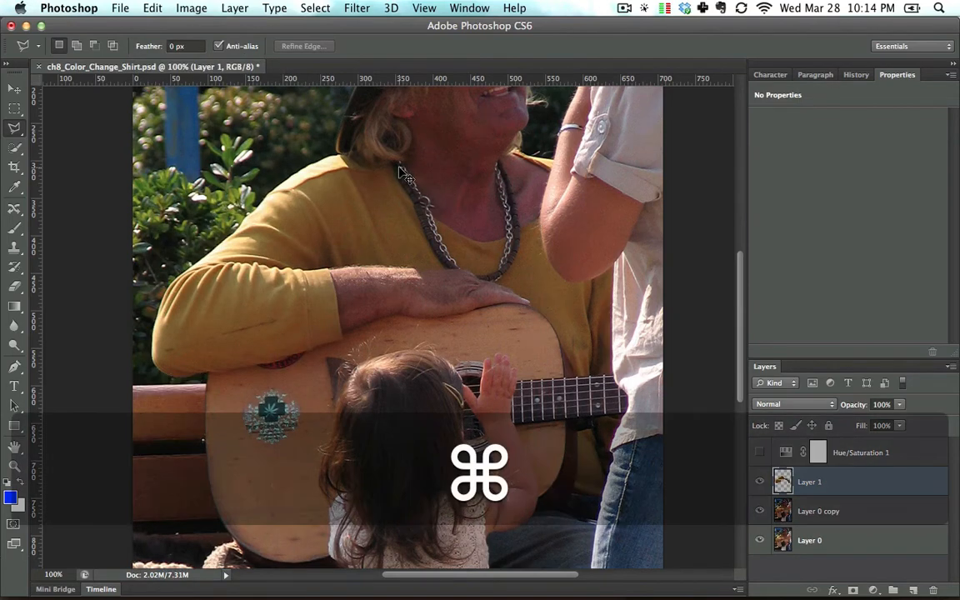
# Step: Undo the pasted shirt layer, try copying the selection and pasting it in place again, and undo that too
pyautogui.press('super+z')
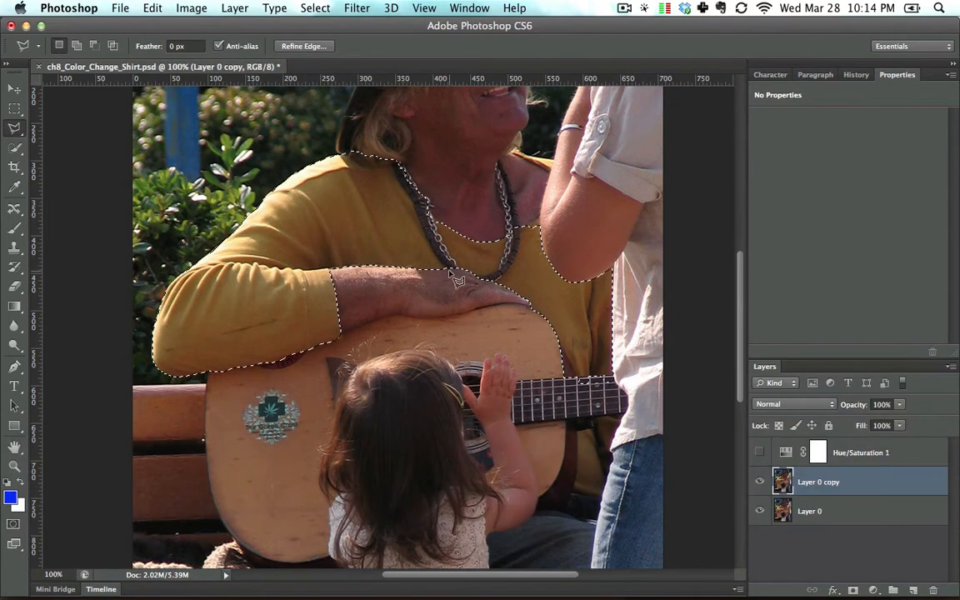
pyautogui.press('super+c')
pyautogui.press('shift+super+v')
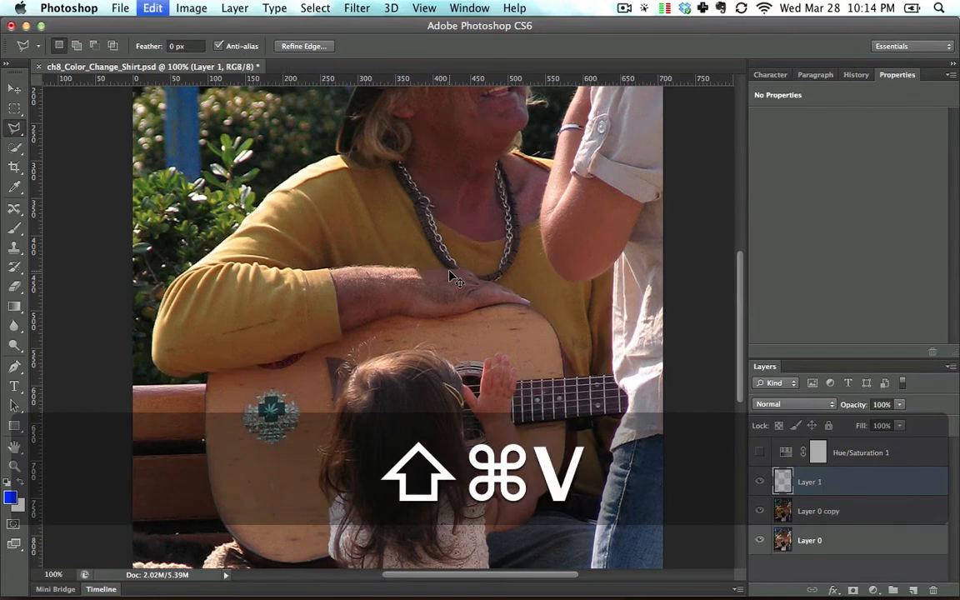
pyautogui.press('super+z')
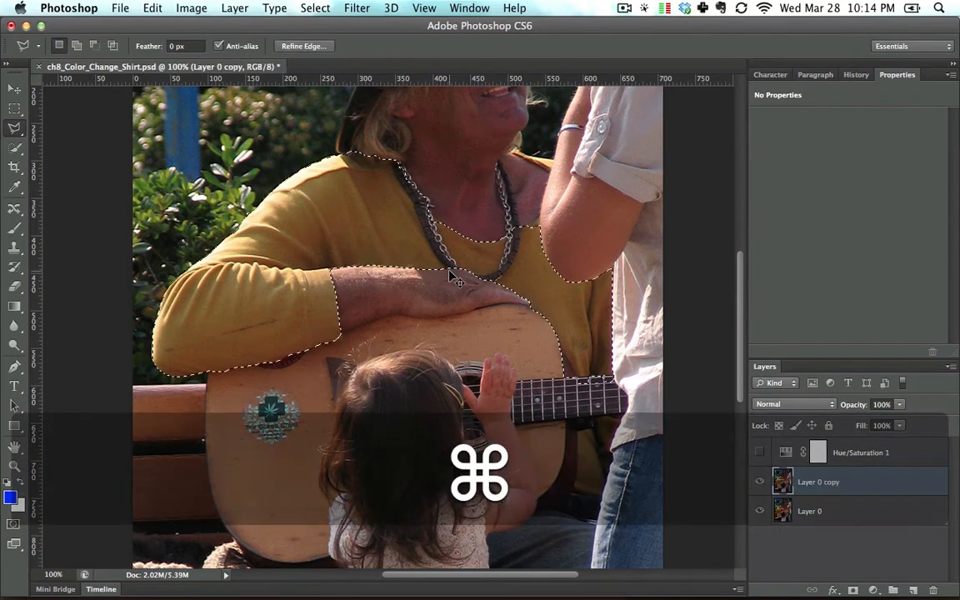
# Step: Duplicate the selected shirt directly onto its own layer and hide both photo layers to view it alone
pyautogui.press('super+j')
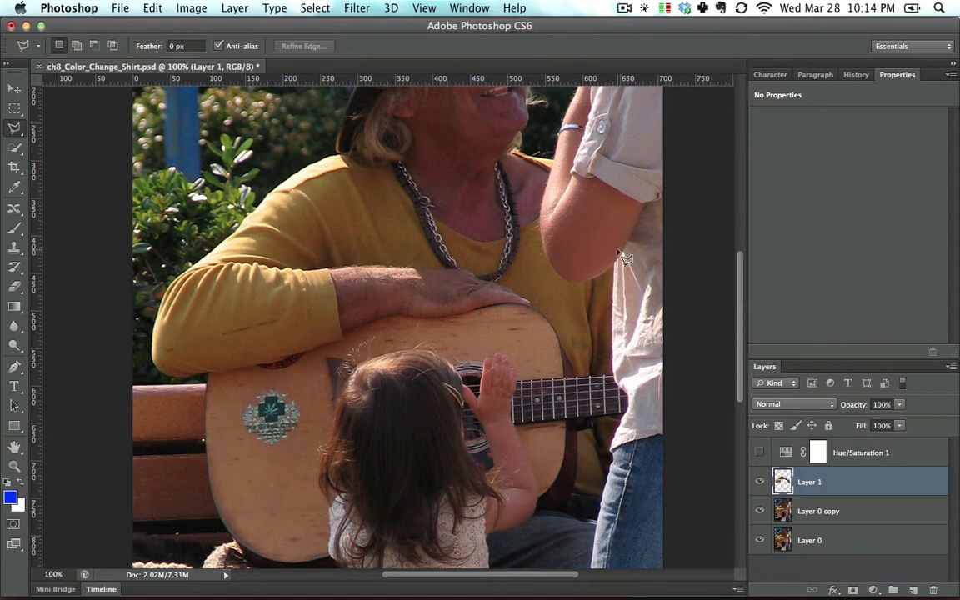
pyautogui.click(759, 541)
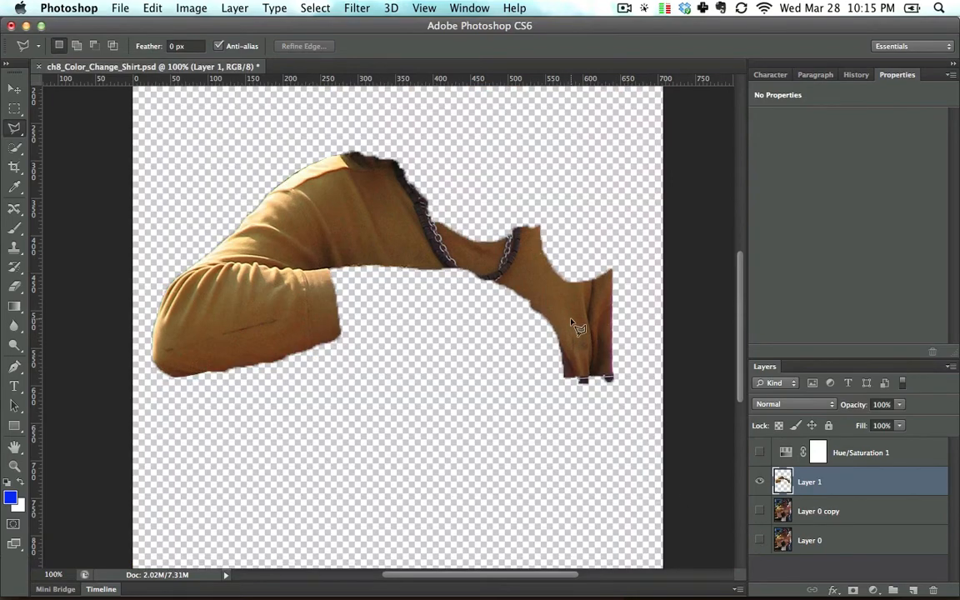
# Step: Show the Hue/Saturation adjustment and the duplicated photo layer, and clip the adjustment to the isolated shirt layer
pyautogui.click(760, 455)
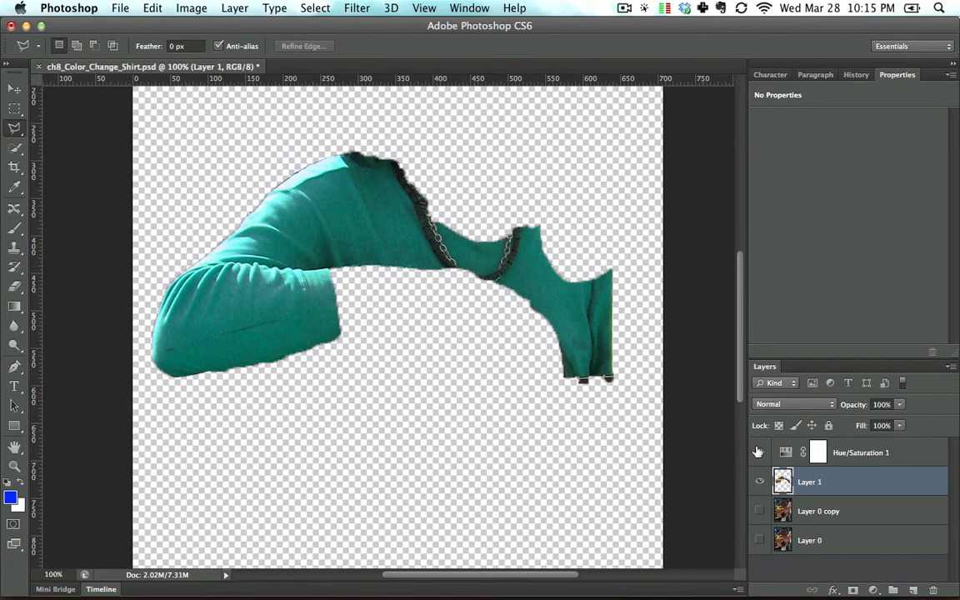
pyautogui.click(759, 513)
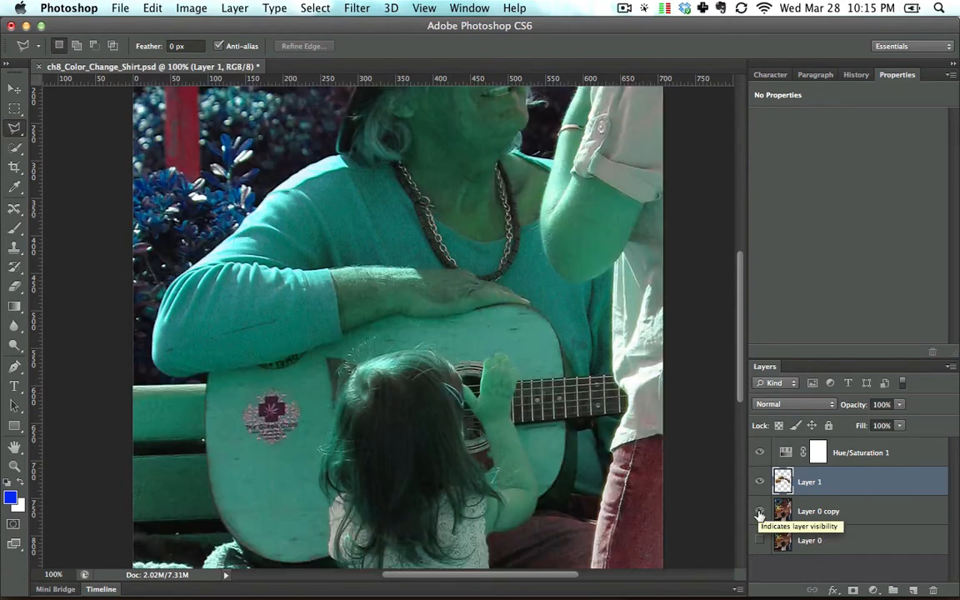
pyautogui.press('space')
pyautogui.moveTo(477, 280); pyautogui.dragTo(454, 338)
pyautogui.click(856, 461)
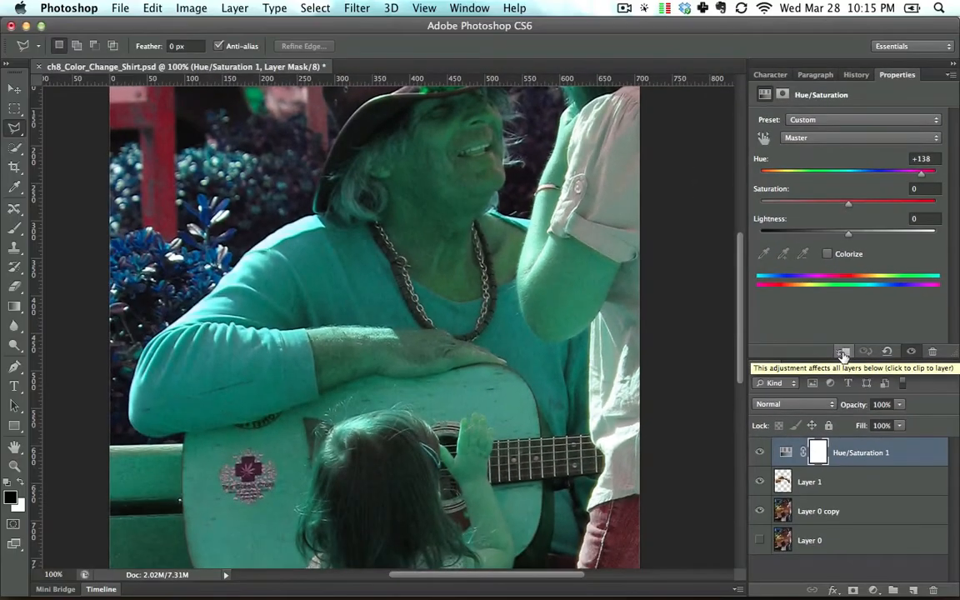
pyautogui.click(732, 365)
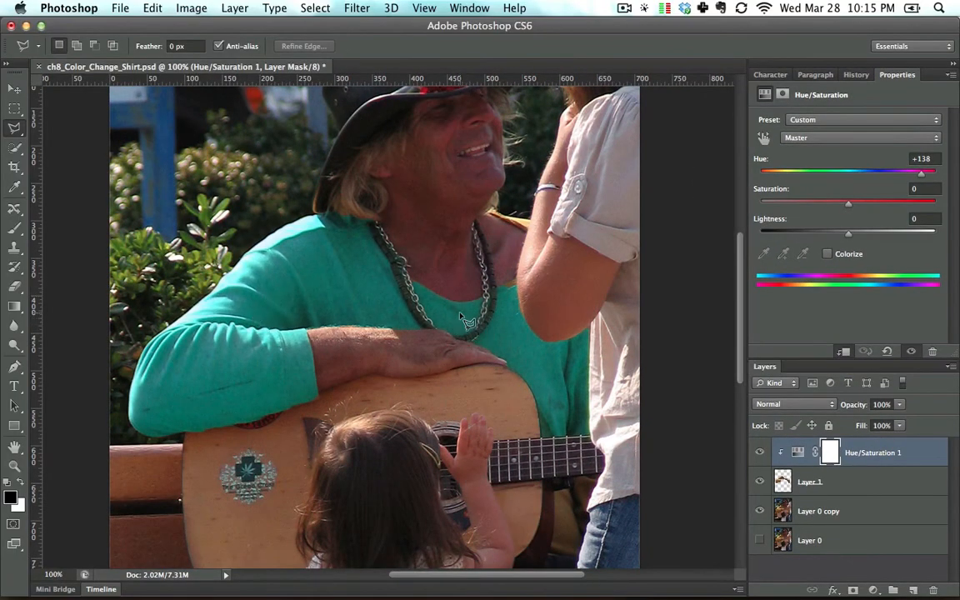
# Step: Examine the recolored shirt at 200% around the neckline, far shoulder, guitar neck and the woman's shirt for missed areas
pyautogui.press('super+equal')
pyautogui.press('super+equal')
pyautogui.press('super+minus')
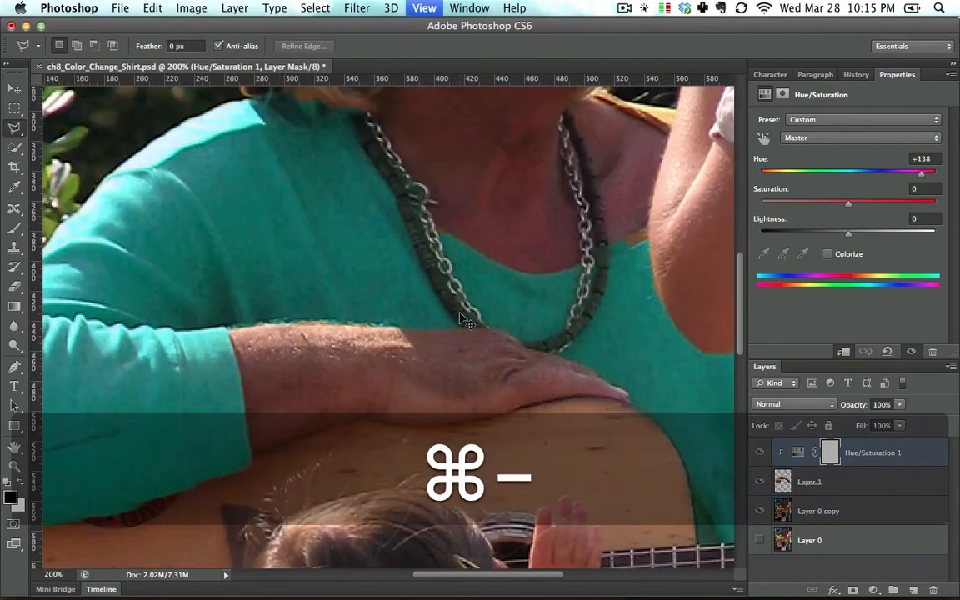
pyautogui.press('space')
pyautogui.moveTo(507, 291); pyautogui.dragTo(358, 382)
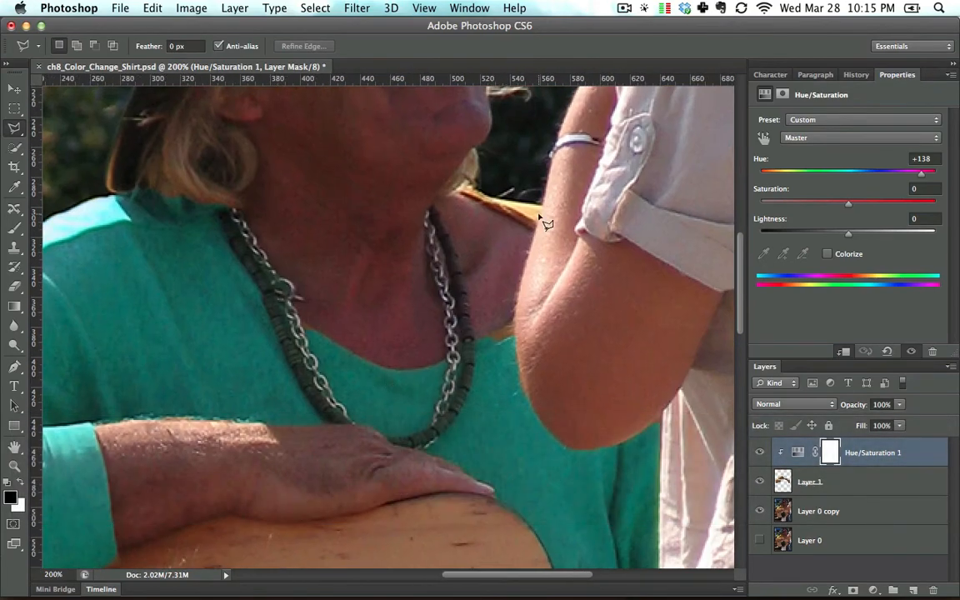
pyautogui.press('space')
pyautogui.moveTo(560, 439); pyautogui.dragTo(557, 213)
pyautogui.moveTo(566, 416); pyautogui.dragTo(559, 229)
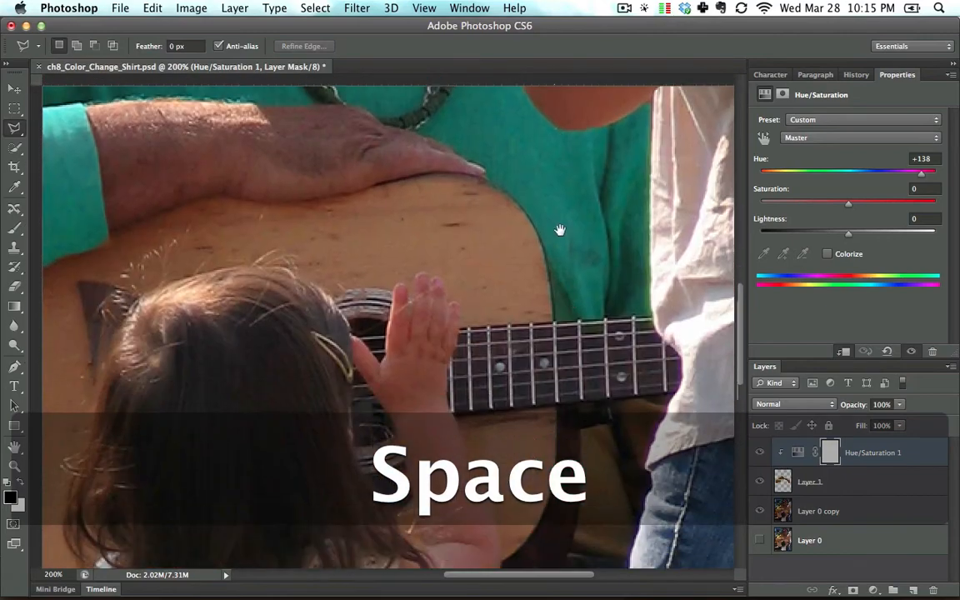
pyautogui.press('space')
pyautogui.moveTo(625, 380); pyautogui.dragTo(421, 252)
pyautogui.press('super+minus')
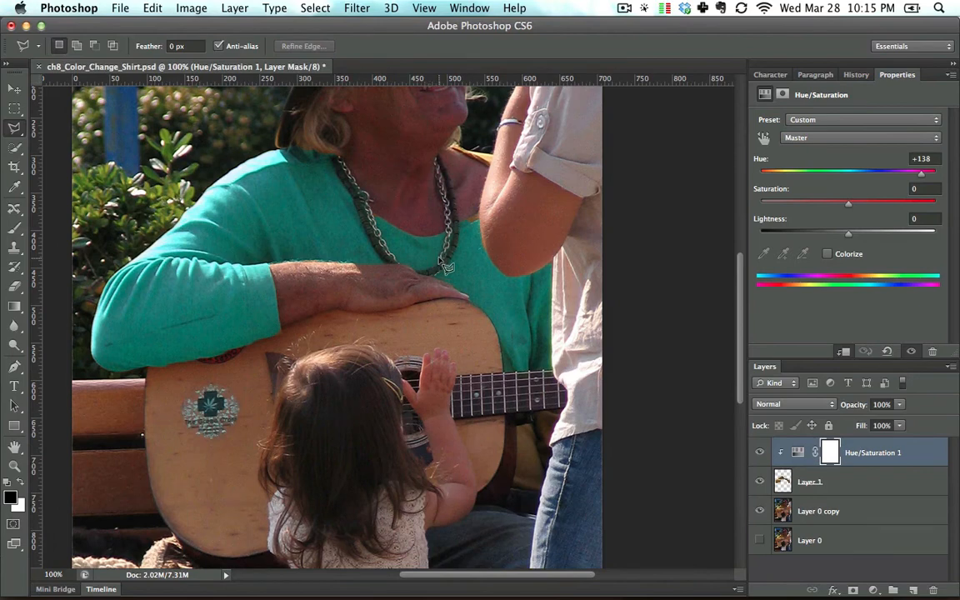
pyautogui.moveTo(403, 237); pyautogui.dragTo(422, 246)
# Step: Compare the original and recolored shirt by toggling the visibility of the shirt layer and its Hue/Saturation adjustment
pyautogui.click(812, 477)
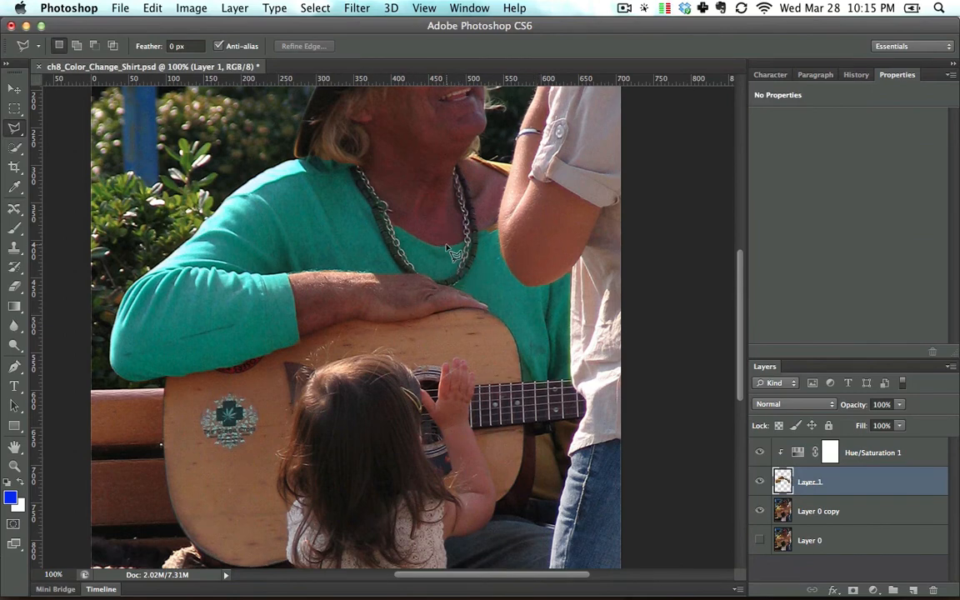
pyautogui.click(768, 506)
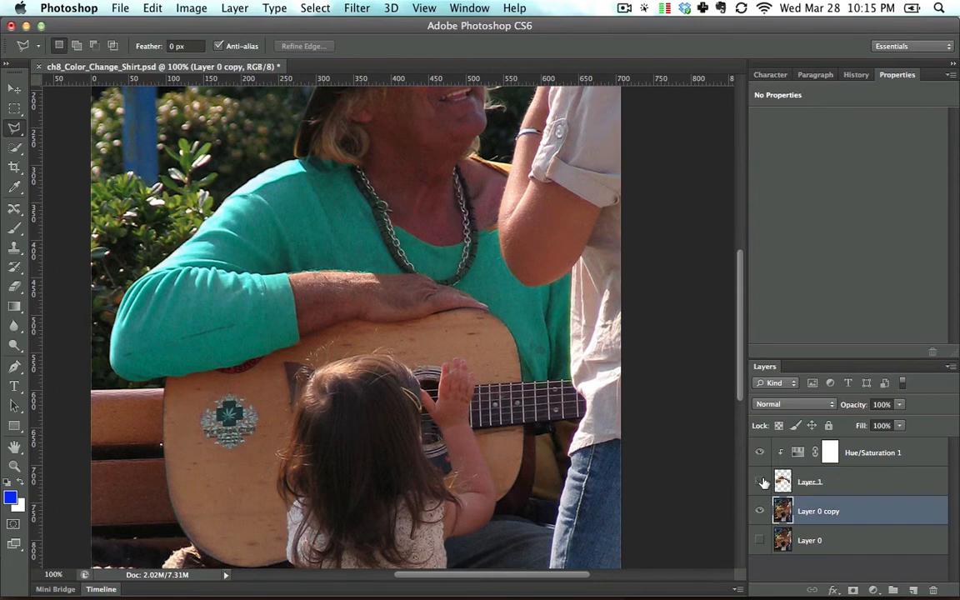
pyautogui.click(760, 481)
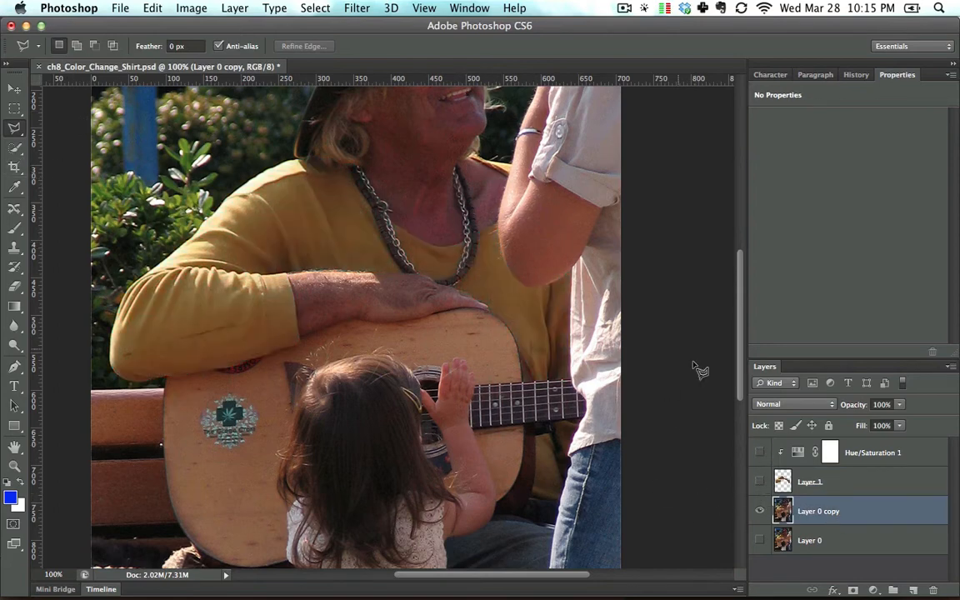
pyautogui.click(884, 482)
pyautogui.click(760, 481)
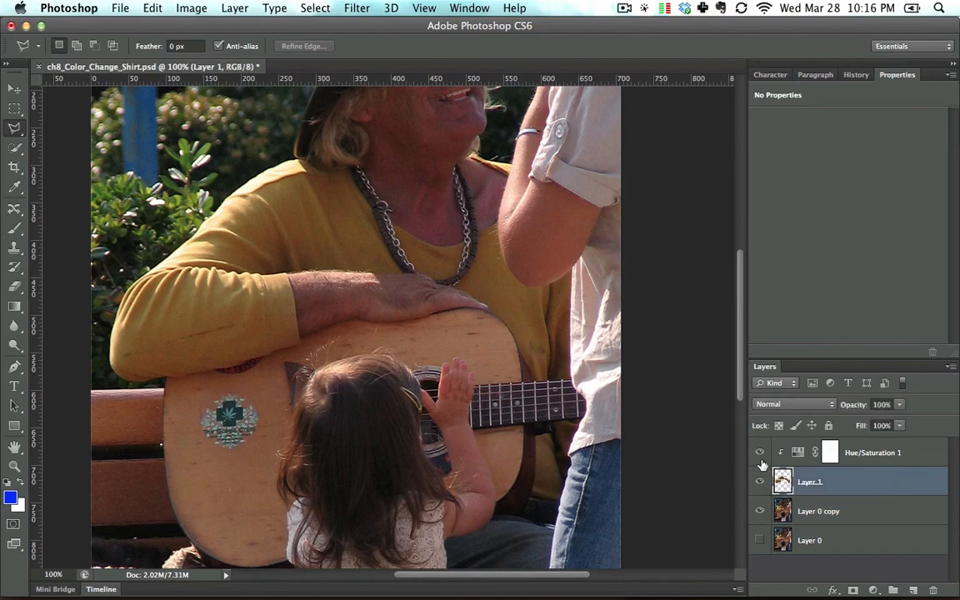
pyautogui.click(760, 460)
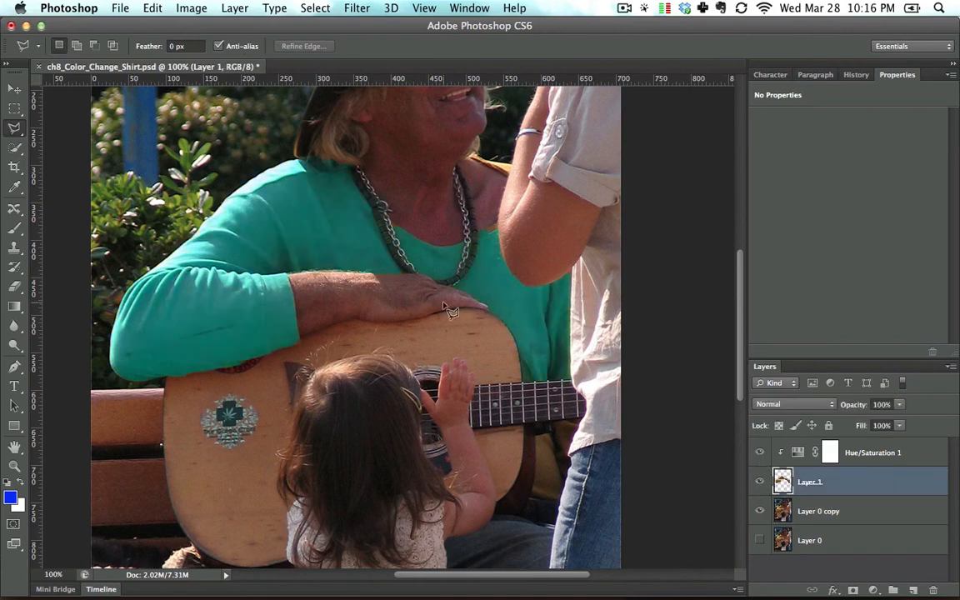
# Step: Delete the isolated shirt layer while keeping the Hue/Saturation adjustment, and hide the adjustment
pyautogui.keyDown('shift'); pyautogui.click(906, 456); pyautogui.keyUp('shift')
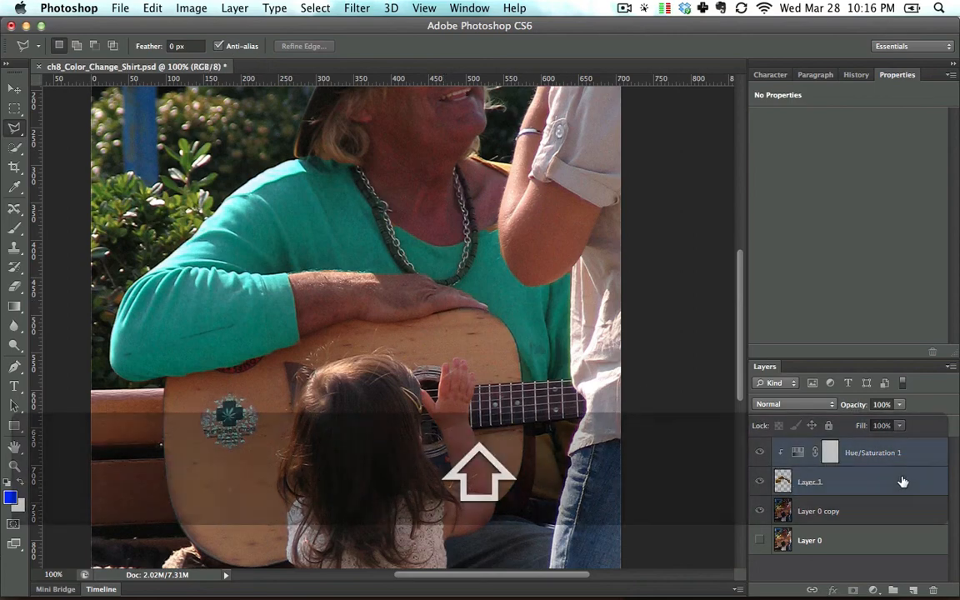
pyautogui.click(879, 497)
pyautogui.click(900, 488)
pyautogui.moveTo(900, 488); pyautogui.dragTo(934, 590)
pyautogui.click(760, 453)
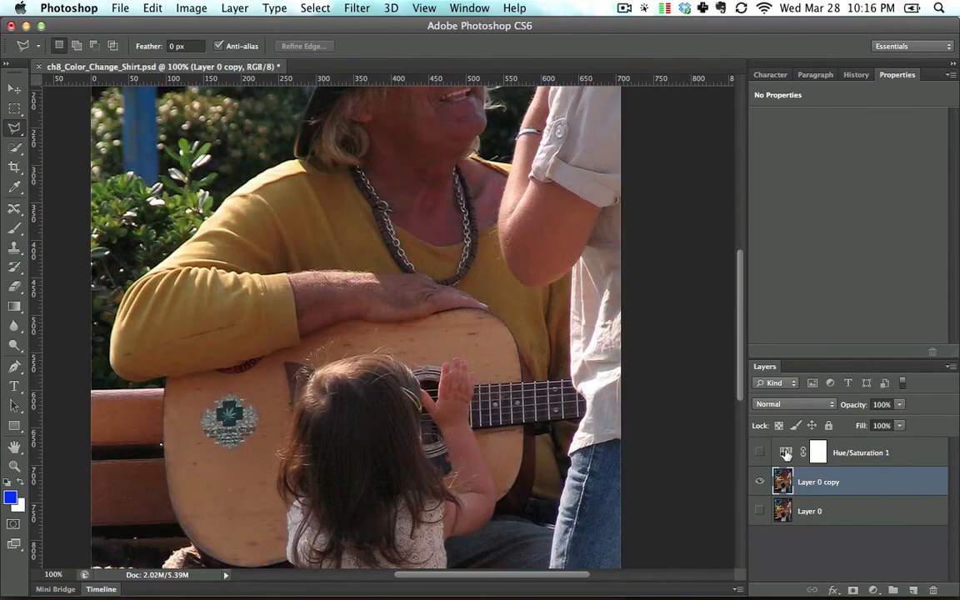